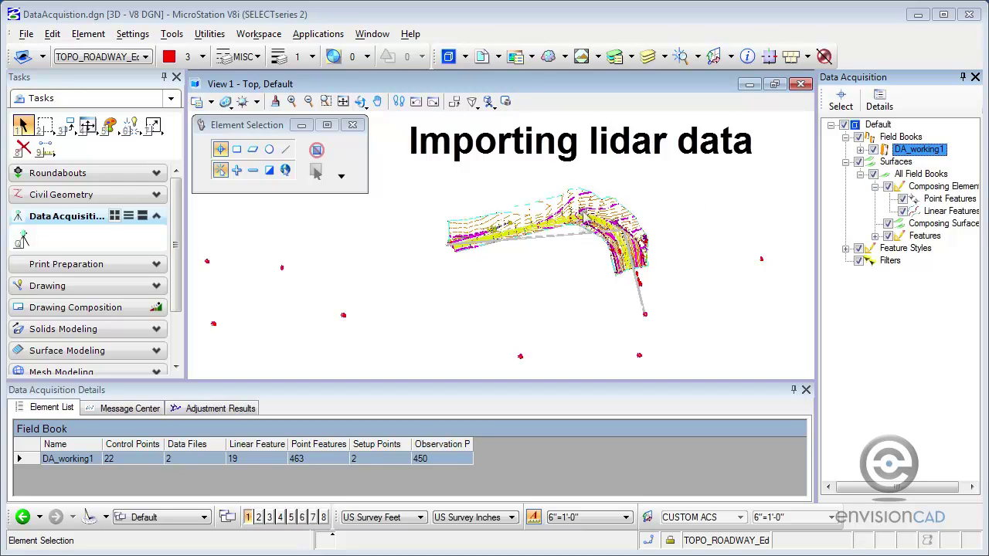
- Open DataAcquistionLidar.dgn, expand Surfaces in the Data Acquisition tree and close AccuDraw
left_click(27, 35)
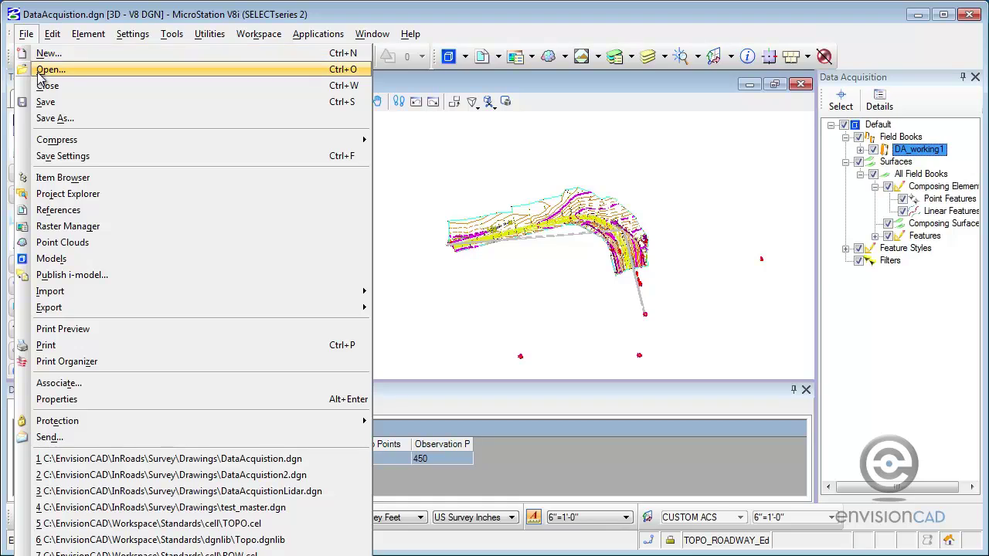
left_click(46, 71)
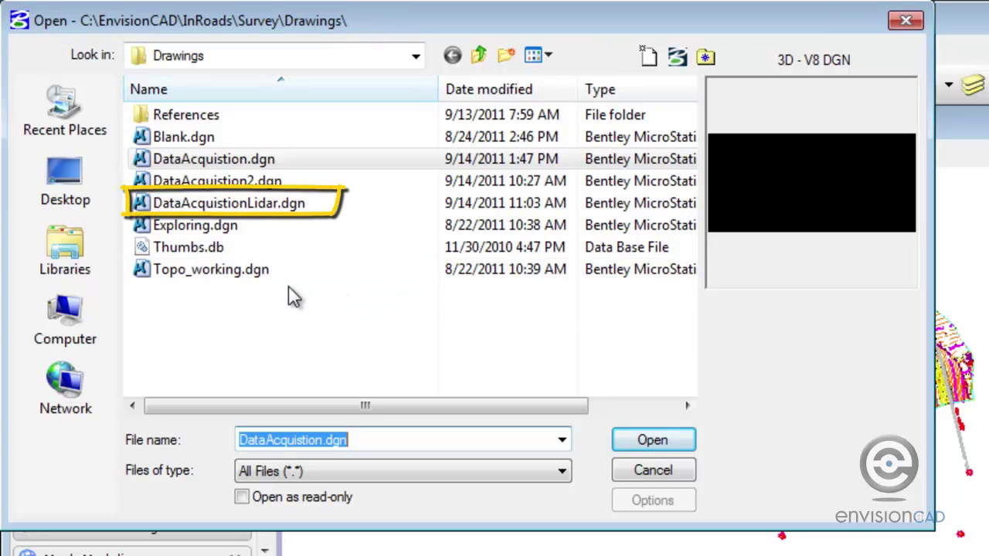
left_click(250, 213)
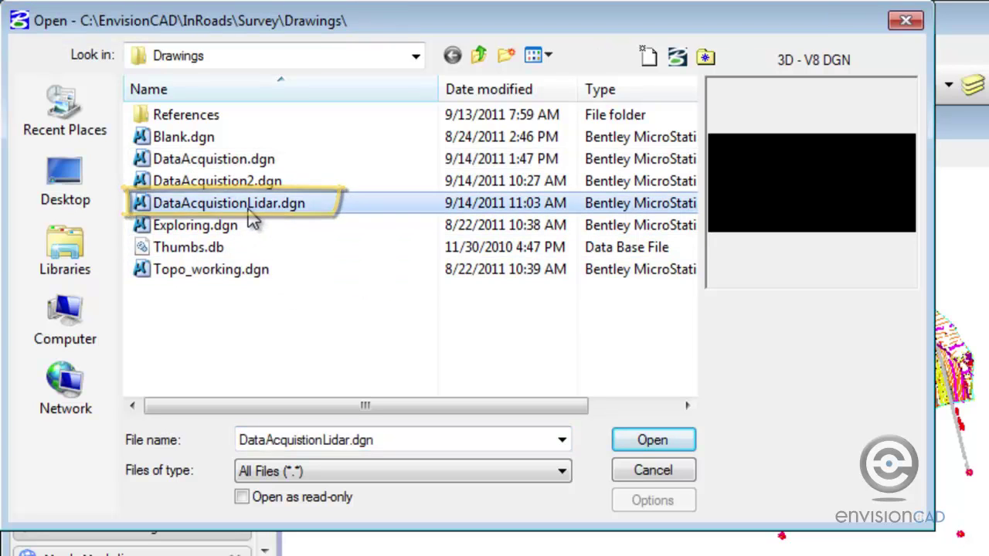
left_click(629, 441)
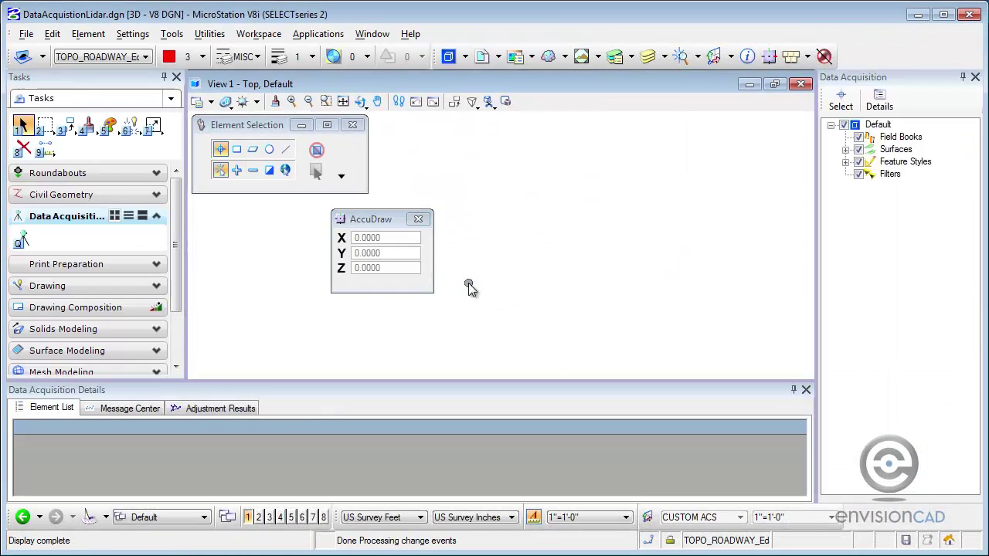
left_click(846, 149)
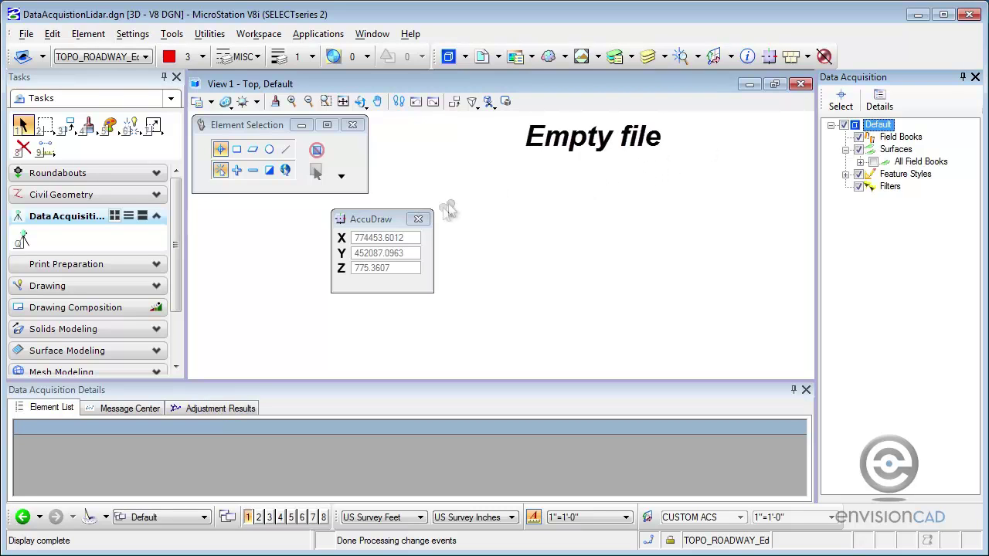
left_click(418, 219)
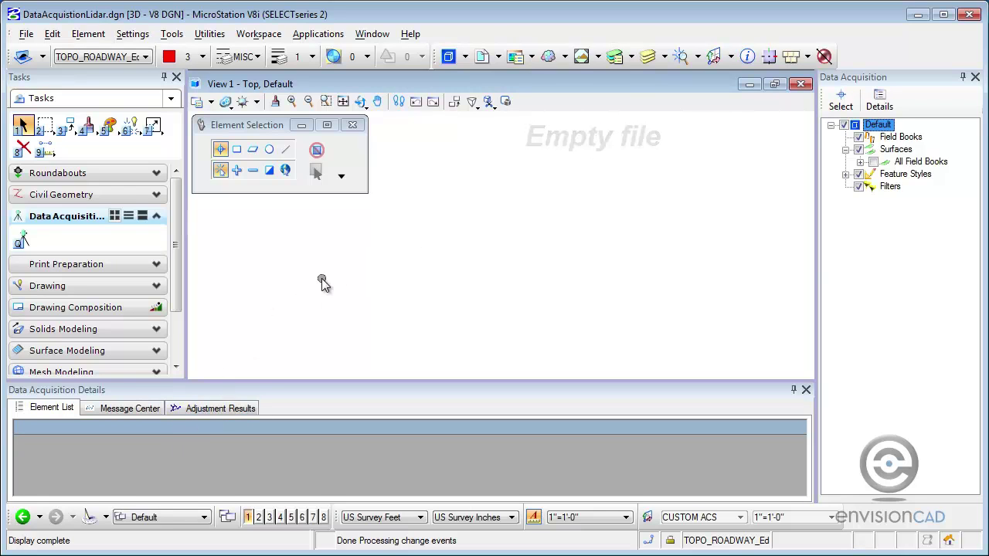
- Drag Serpent Mound Model LAS Data.las from the z_Supplemental Files folder into MicroStation
left_click(21, 241)
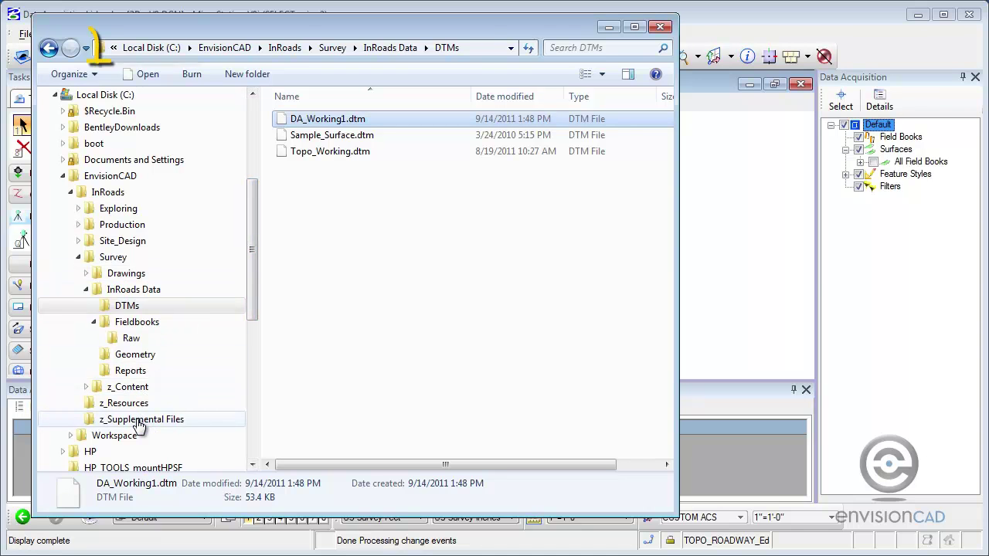
left_click(139, 421)
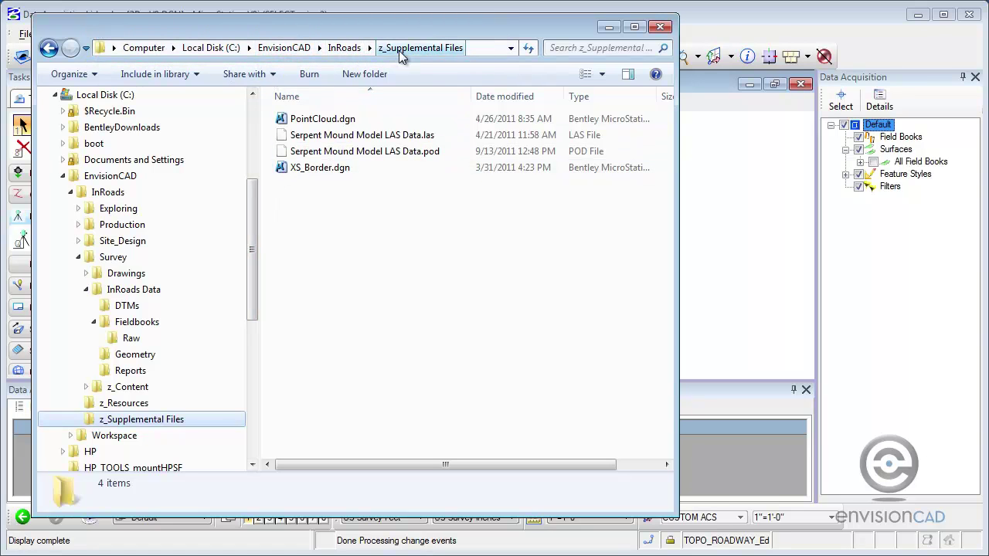
left_click(402, 137)
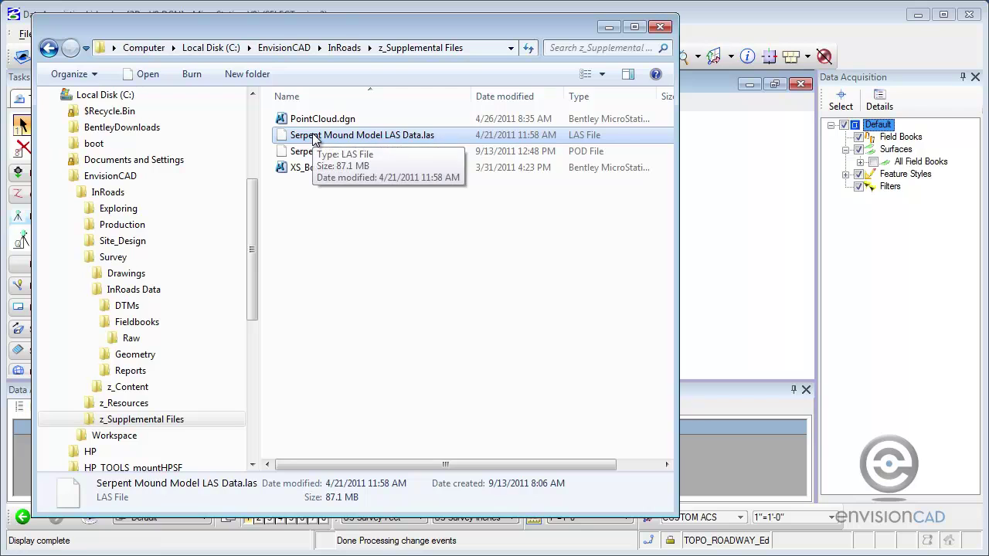
left_click_drag(430, 136, 909, 296)
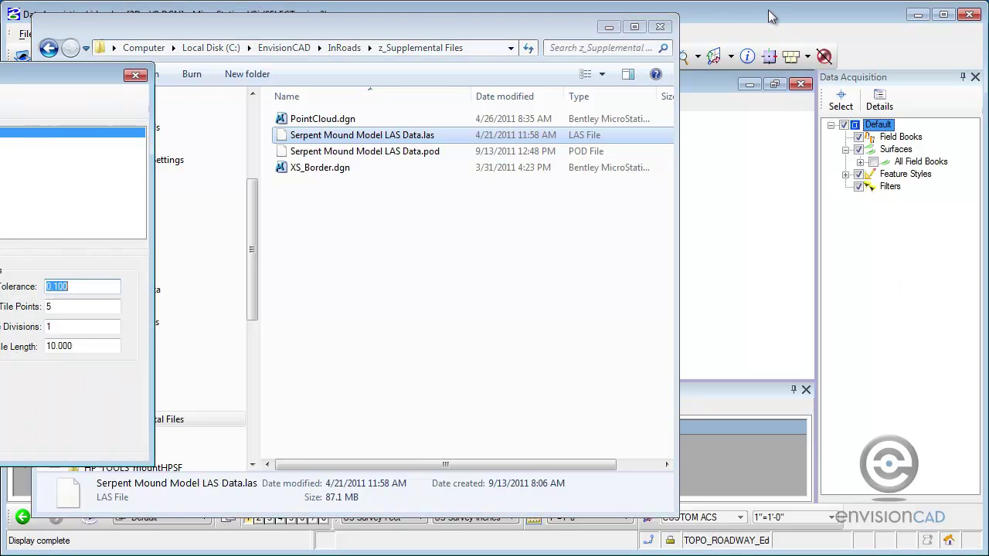
- Centre the Lidar LAS dialog and enter 4 as the Z Tolerance
left_click_drag(14, 75, 570, 68)
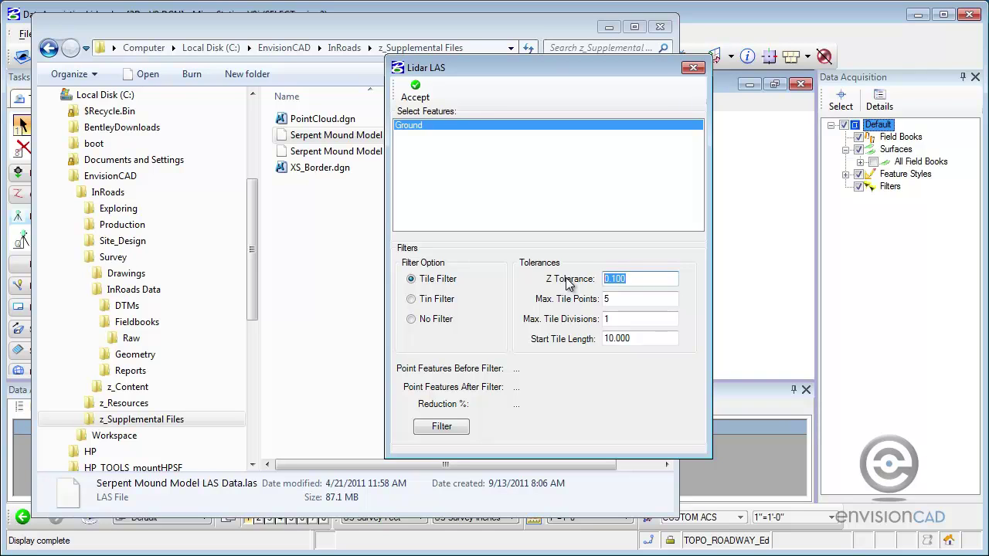
type("4")
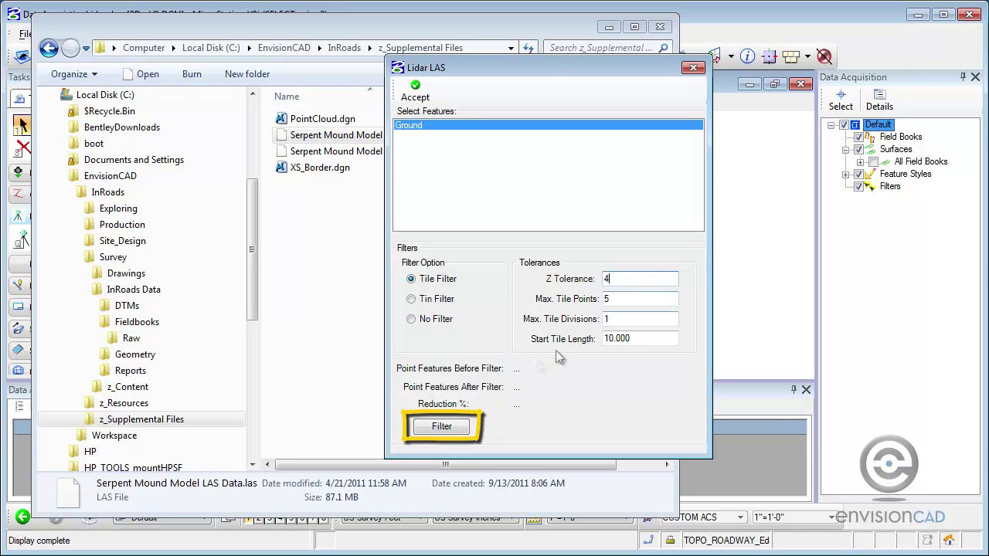
- Filter the ground points at Z Tolerance 4, then refilter at Z Tolerance 1, keeping 109059 points
left_click(442, 428)
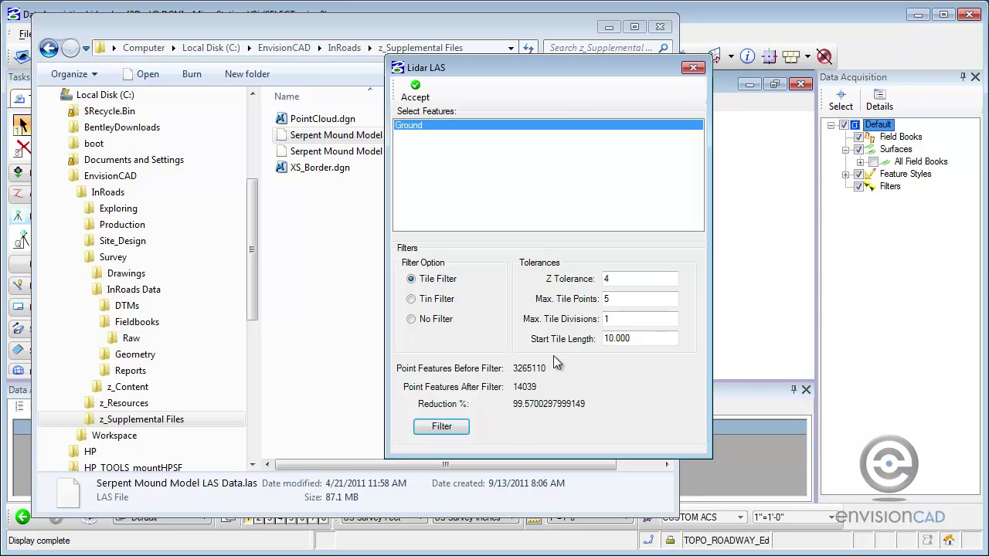
double_click(625, 279)
type("1")
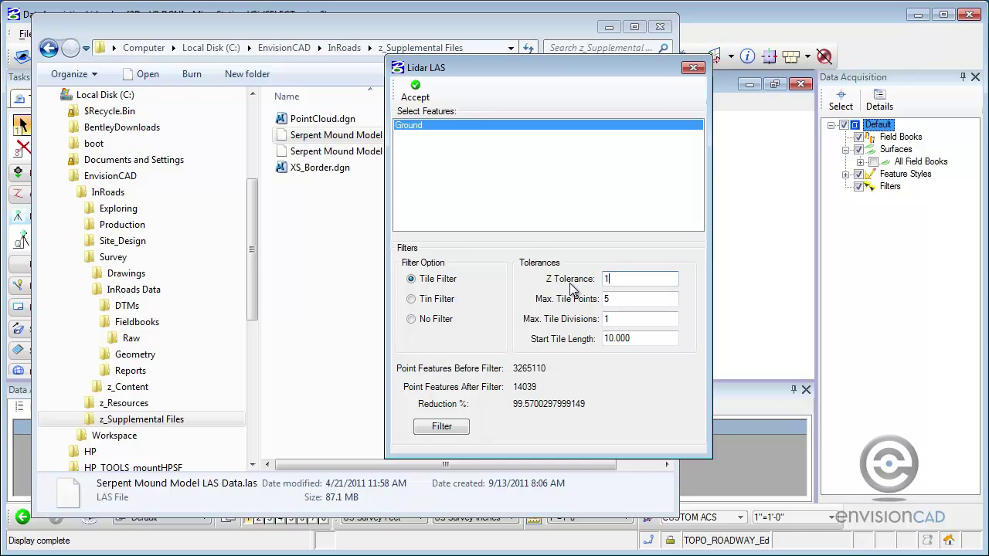
key("Tab")
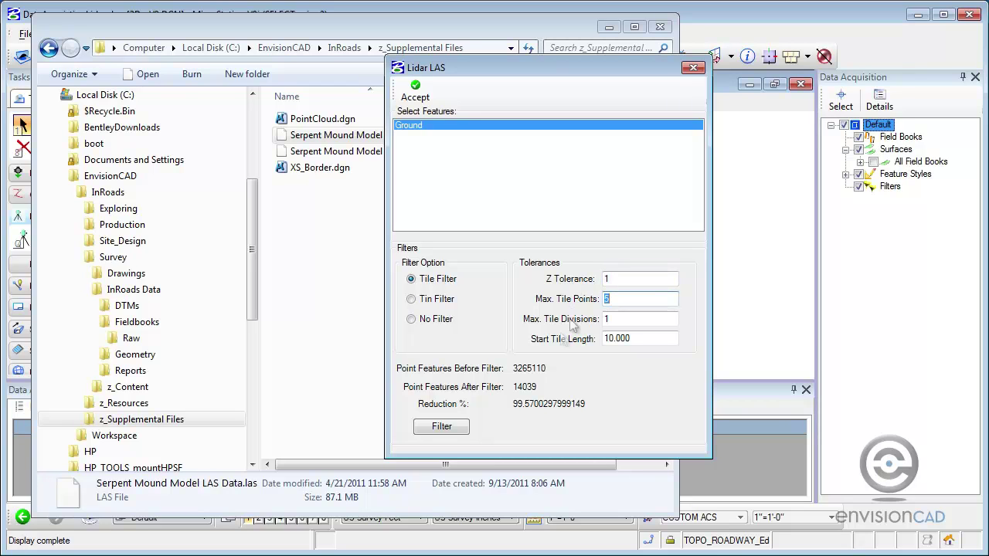
left_click(442, 425)
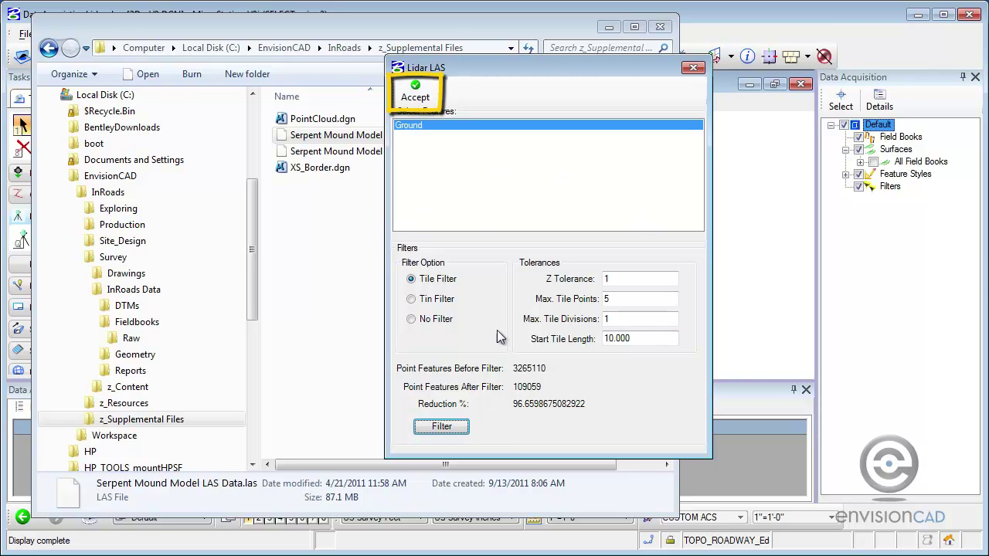
- Accept the filtered points, review Serpent Mound Model's properties with Dissolve Type None, and expand its node
left_click(416, 96)
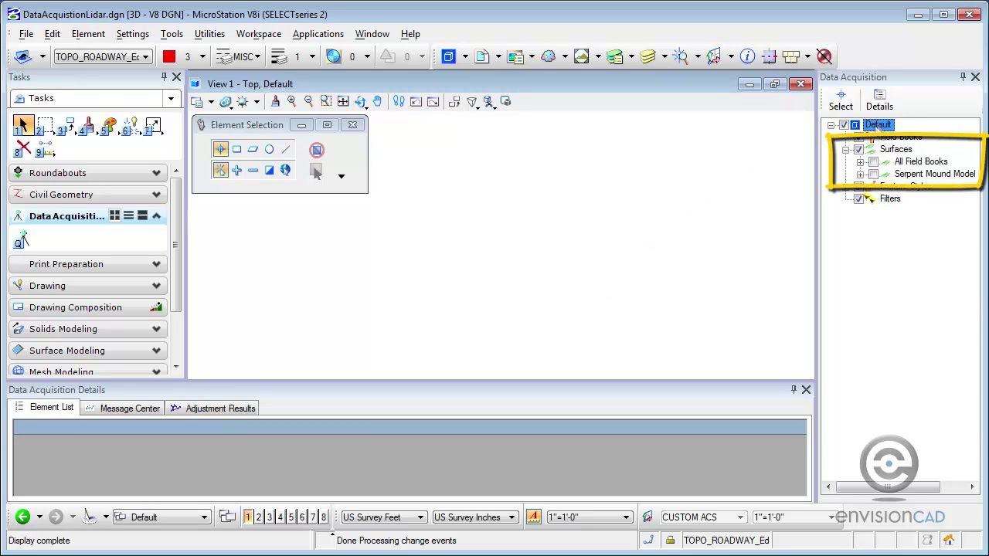
left_click(930, 174)
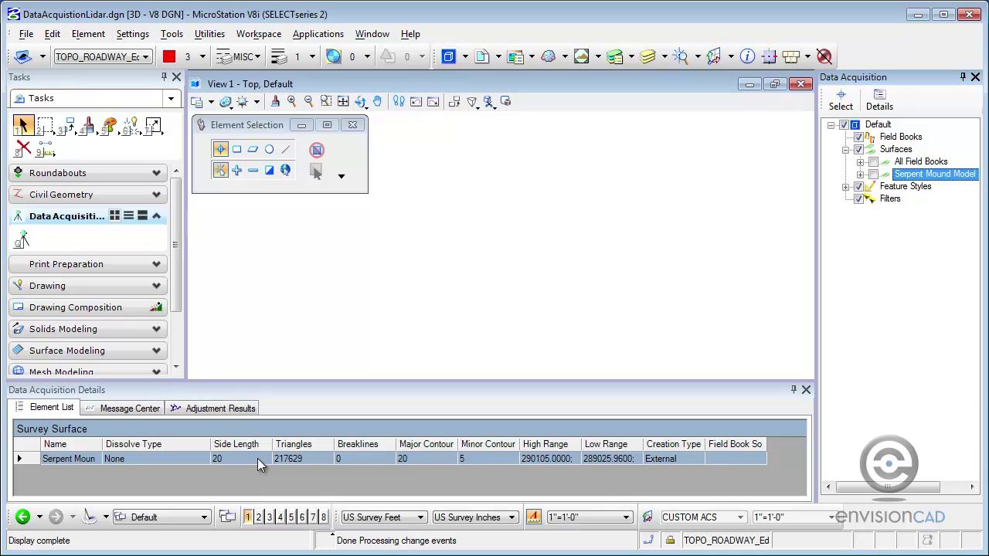
left_click(136, 459)
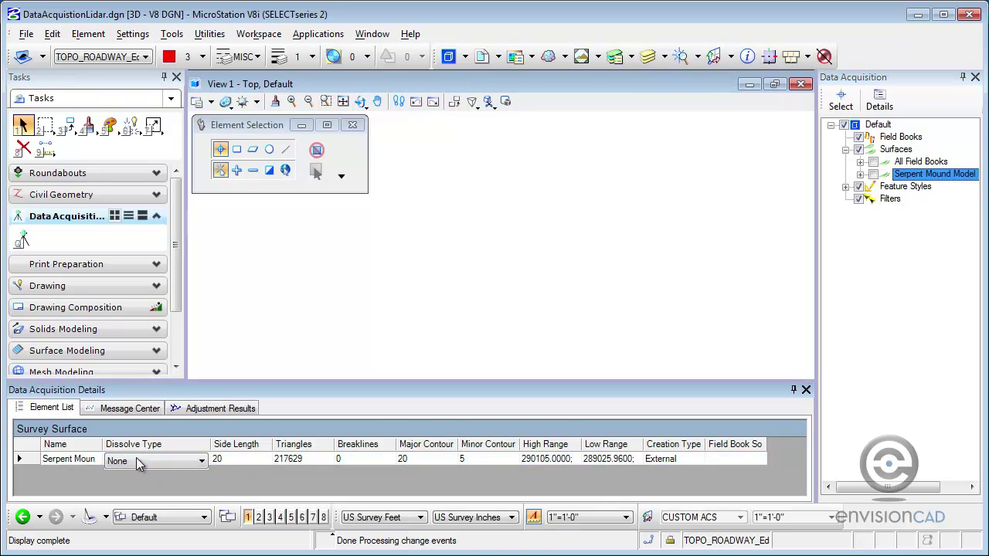
left_click(137, 461)
left_click(137, 460)
left_click(860, 174)
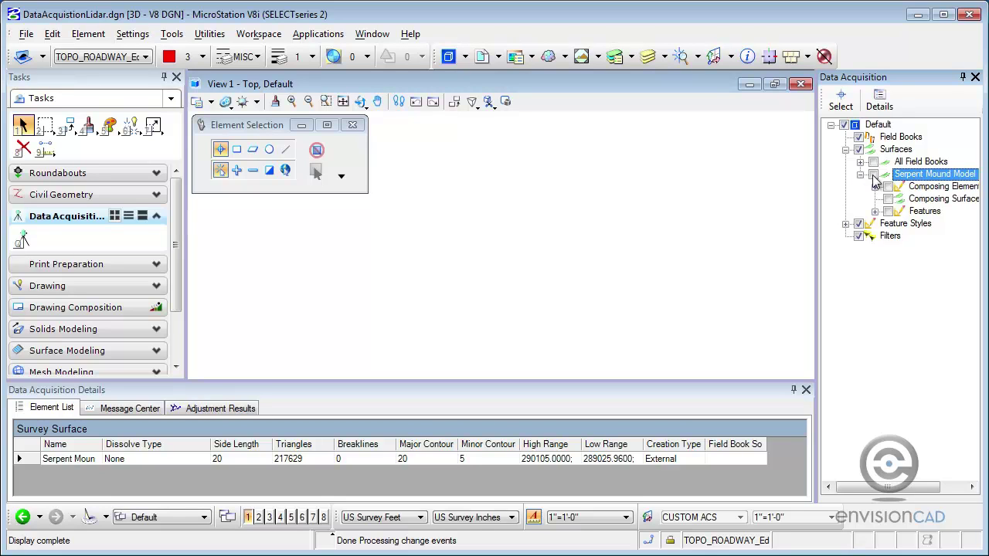
- Turn on the Serpent Mound Model display, fit the view, and zoom into the surface's north end
left_click(873, 175)
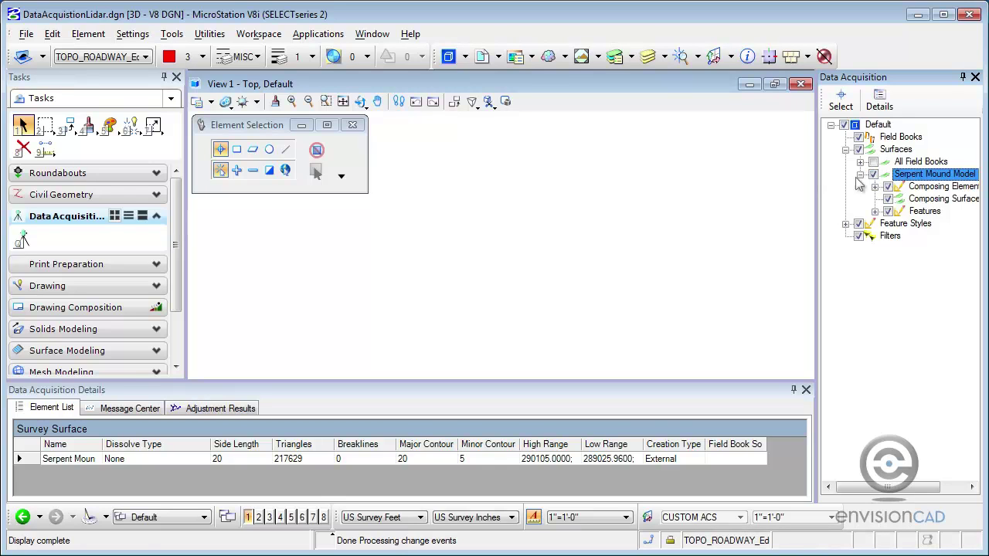
left_click(343, 102)
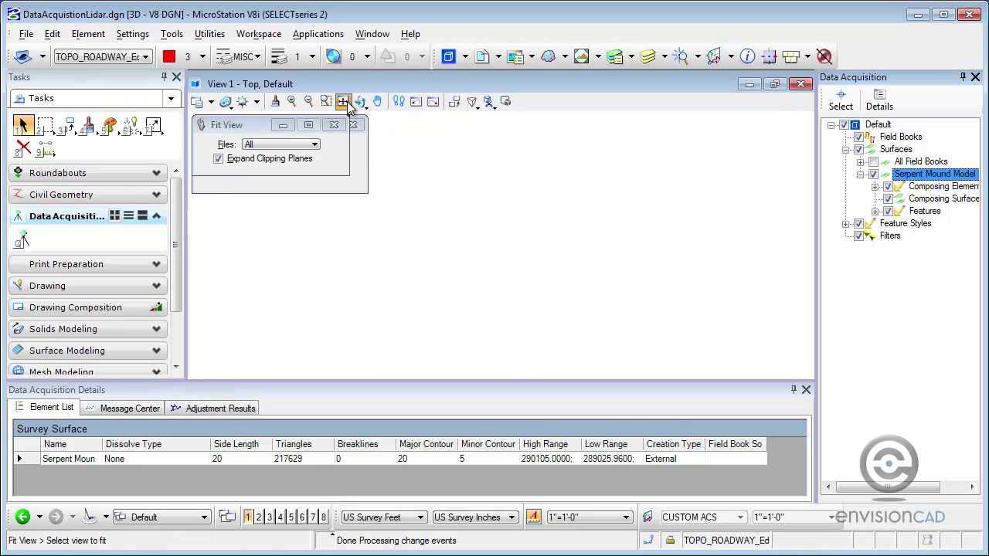
left_click(434, 172)
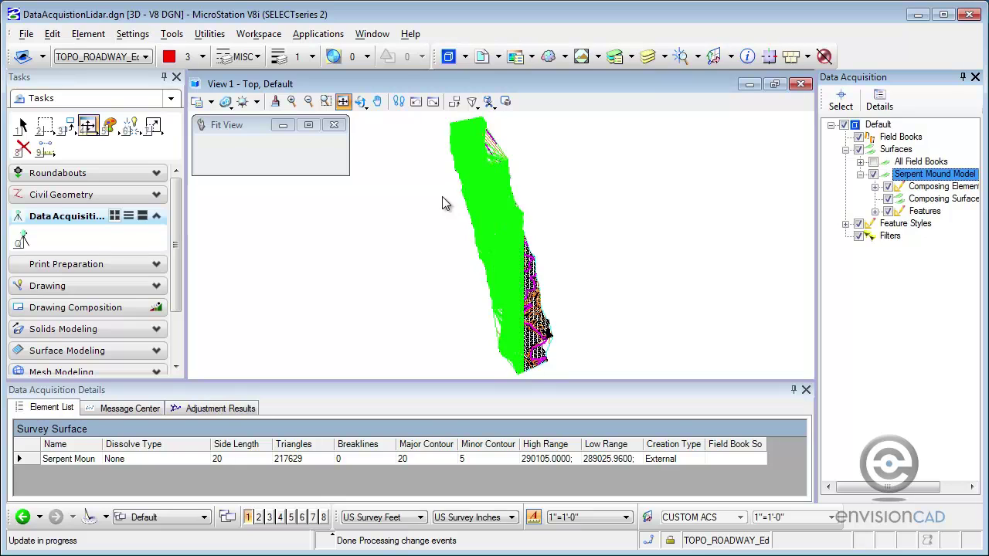
left_click(326, 102)
left_click(452, 154)
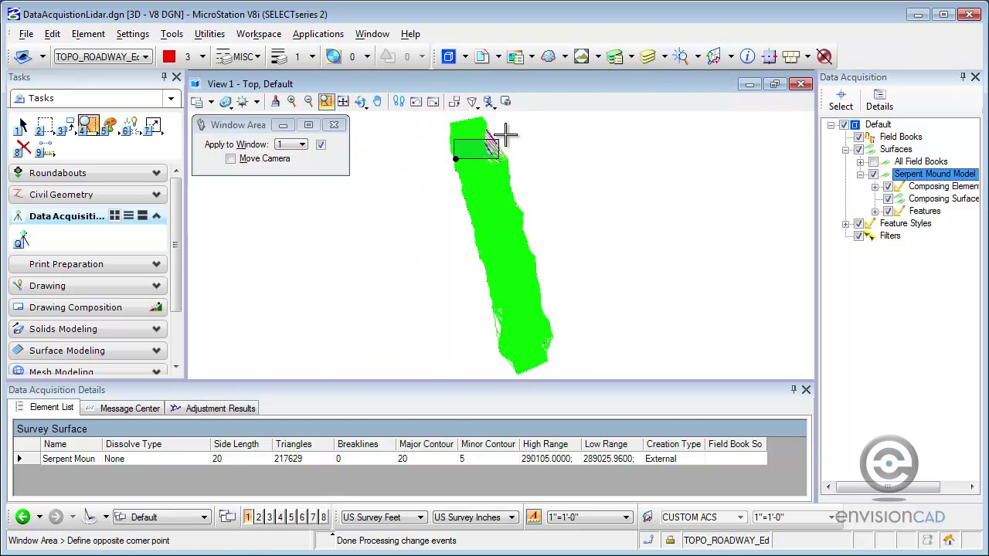
left_click(520, 113)
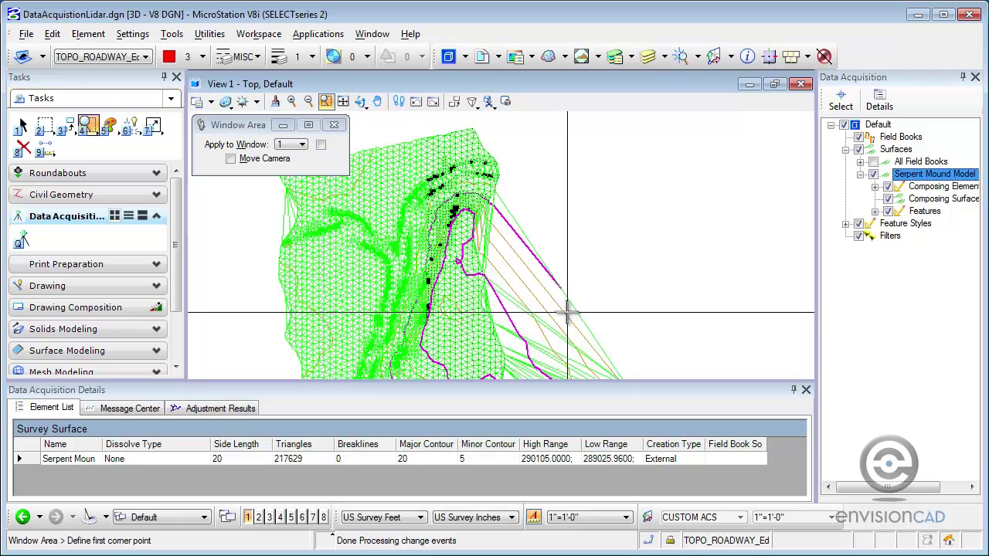
- Expand the surface's Composing Elements and Features lists and select the Features group
left_click(875, 187)
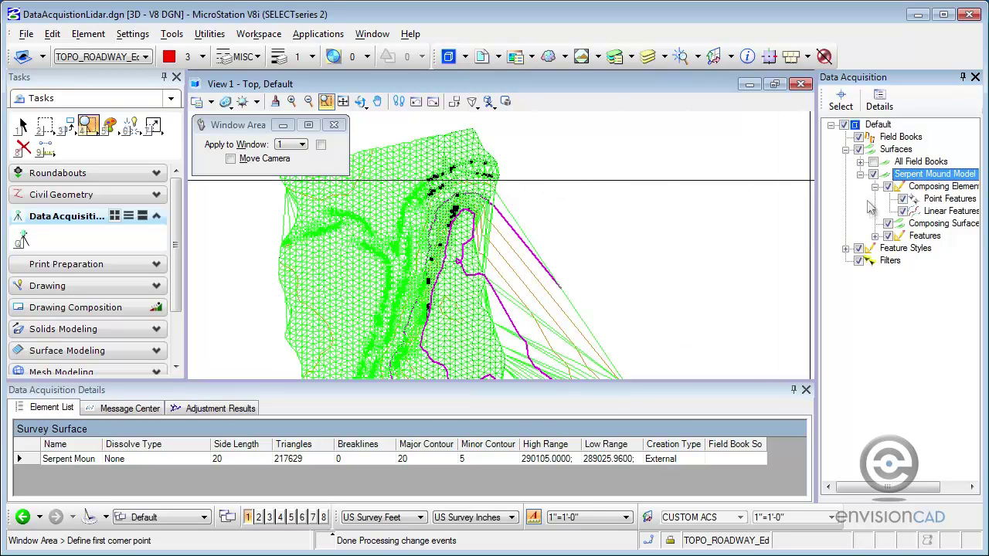
left_click(875, 236)
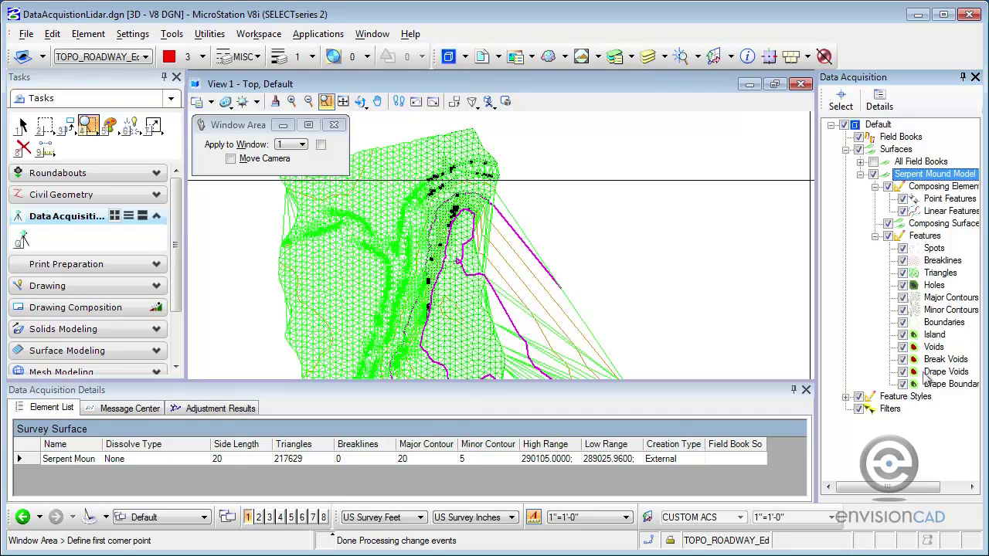
left_click(926, 236)
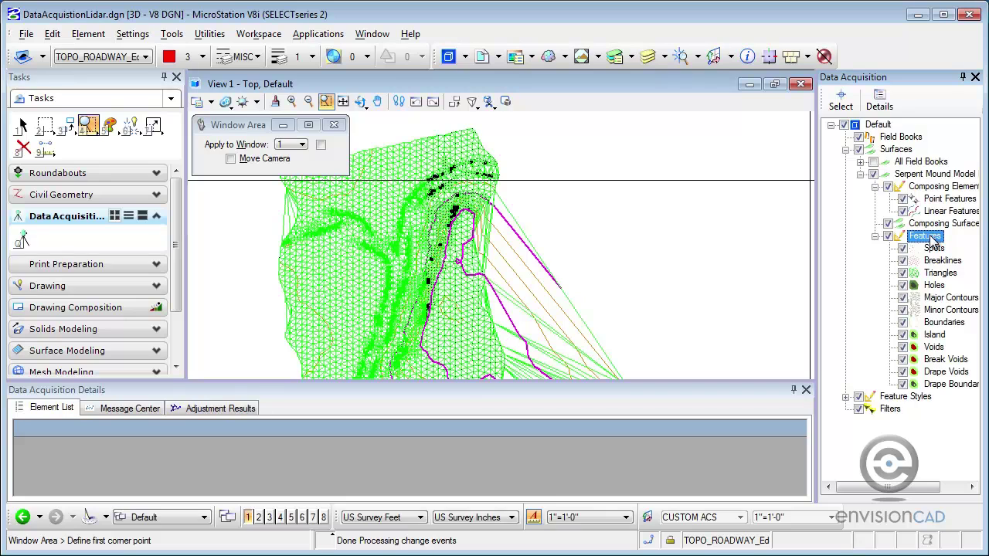
- Uncheck Triangles, Point Features and Spots for the surface, then return to Element Selection
left_click(902, 273)
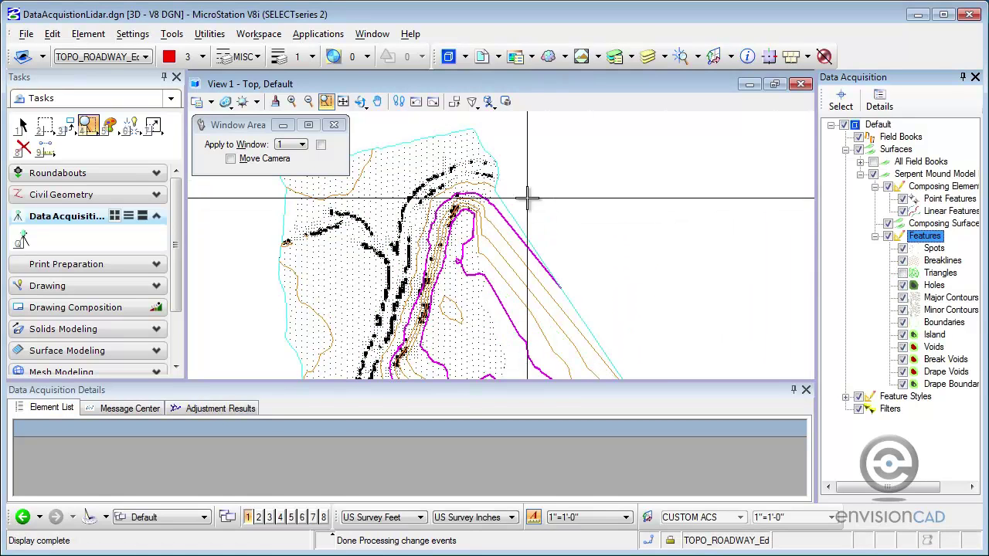
scroll(446, 155, "up", 6)
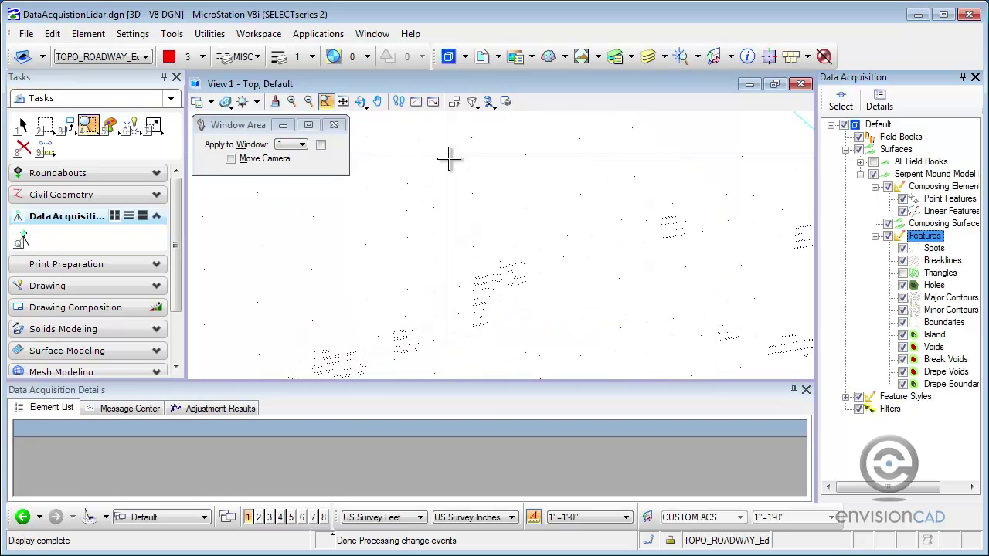
scroll(476, 265, "up", 3)
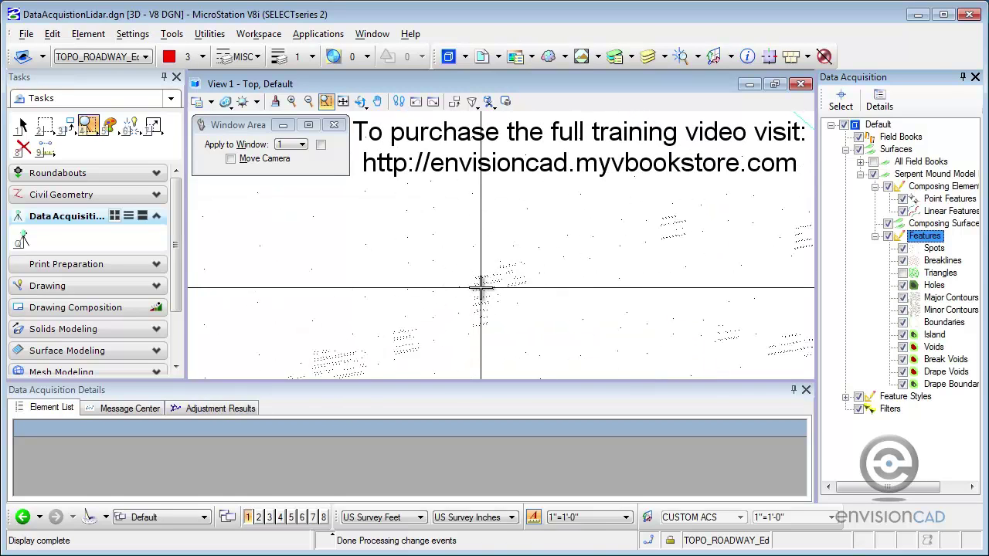
scroll(481, 287, "down", 3)
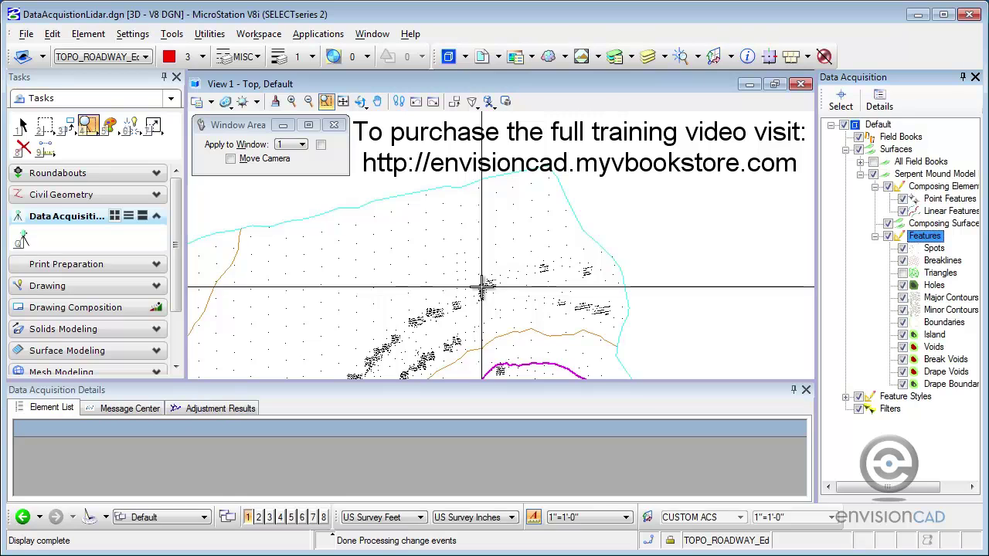
left_click(903, 198)
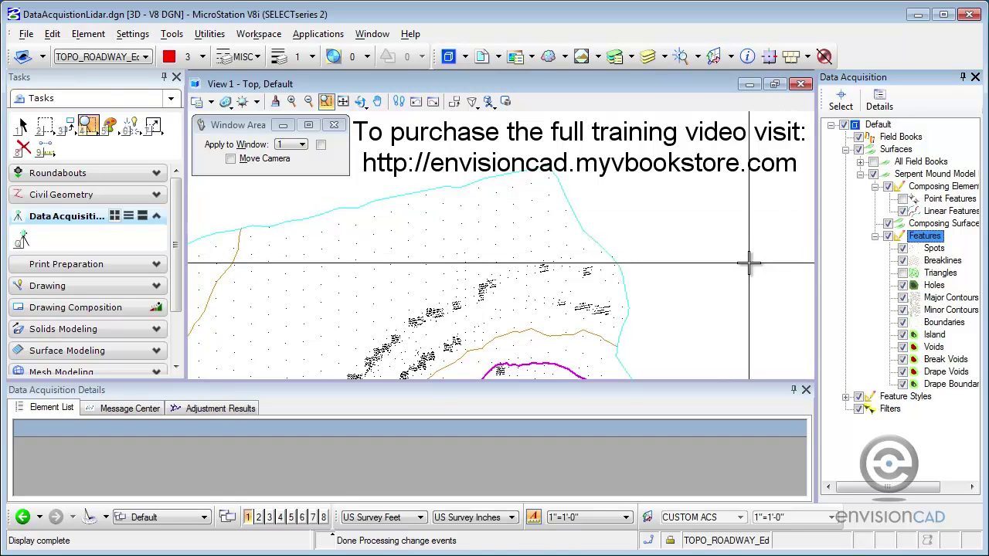
left_click(904, 249)
scroll(576, 351, "down", 3)
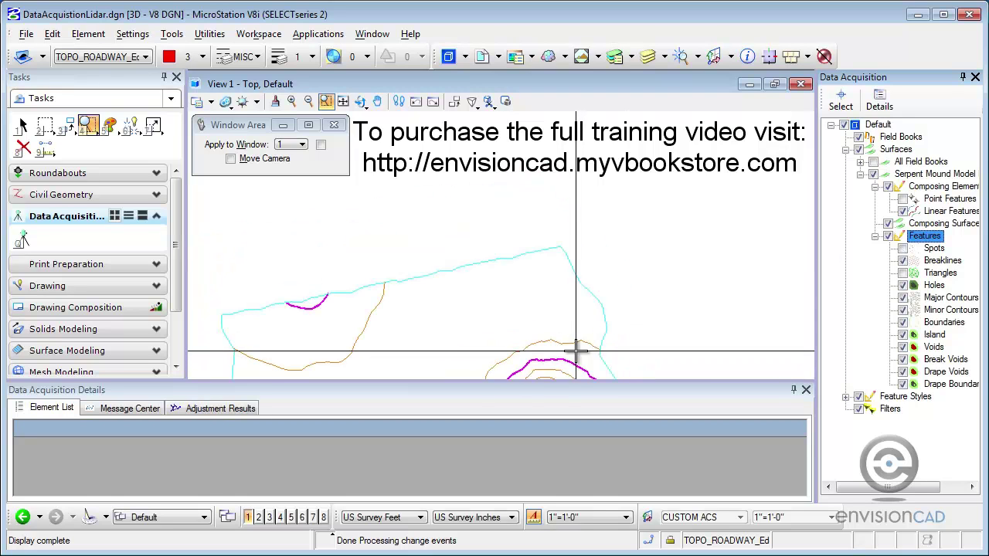
scroll(575, 352, "up", 3)
key("Escape")
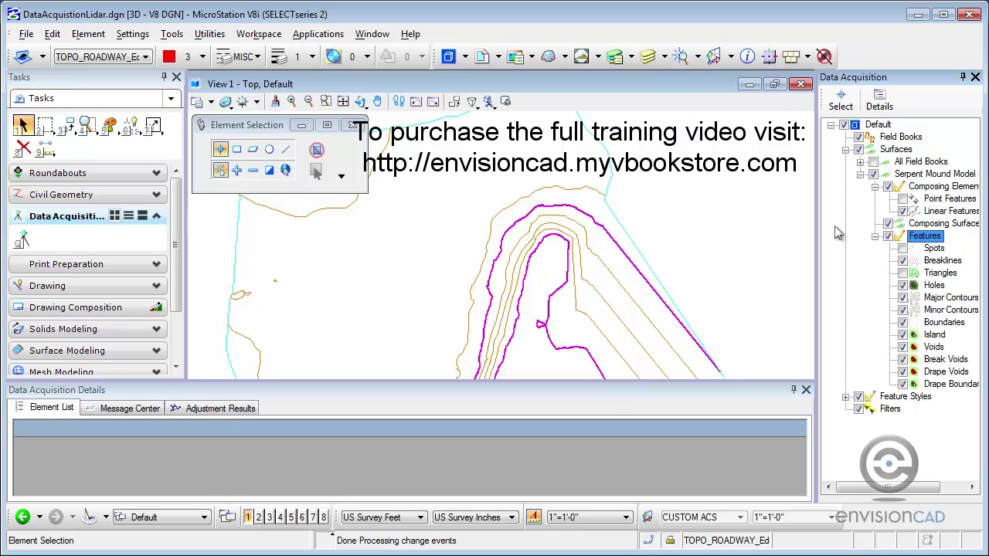
- In the Element List, change Serpent Mound Model's Minor Contour to 2 and Major Contour to 10
left_click(914, 176)
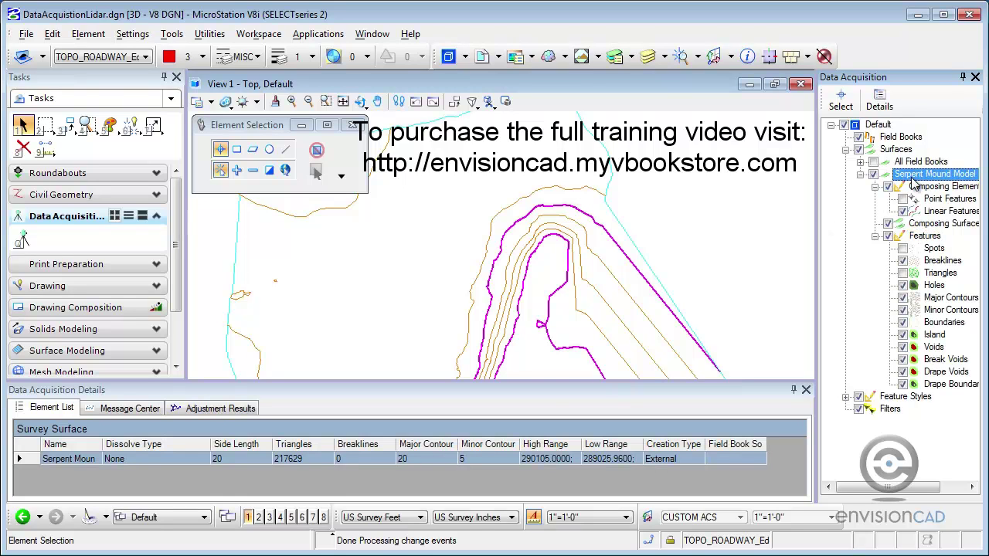
left_click(477, 462)
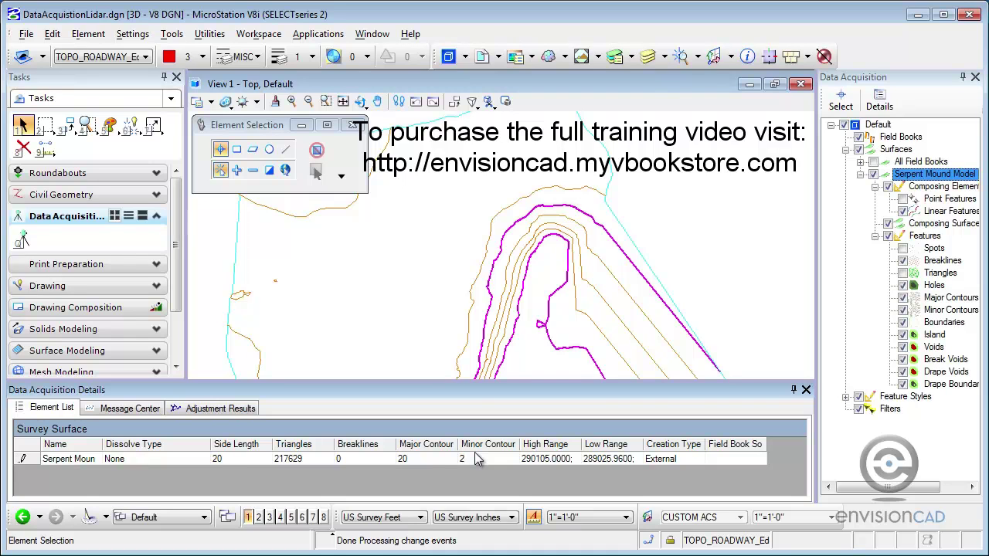
type("2")
key("Return")
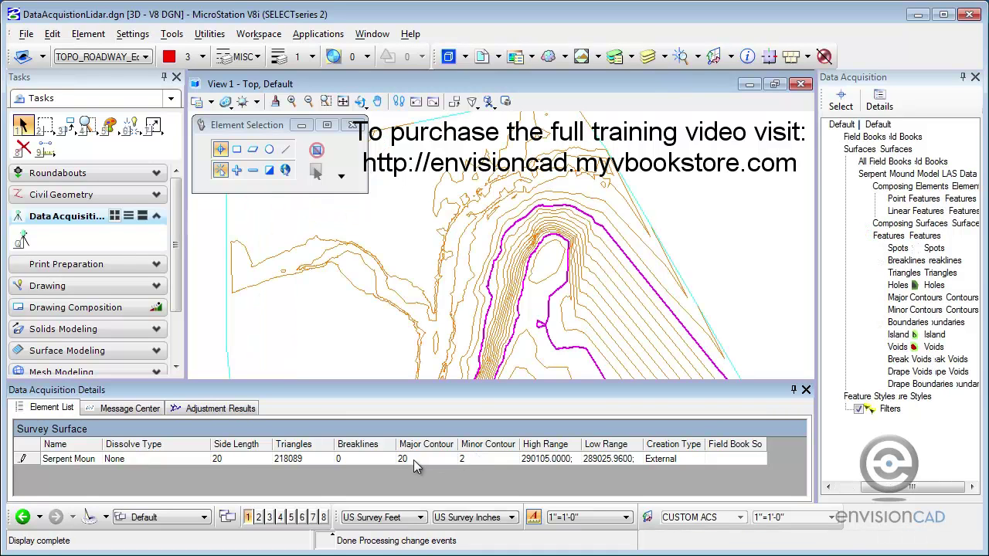
left_click(412, 459)
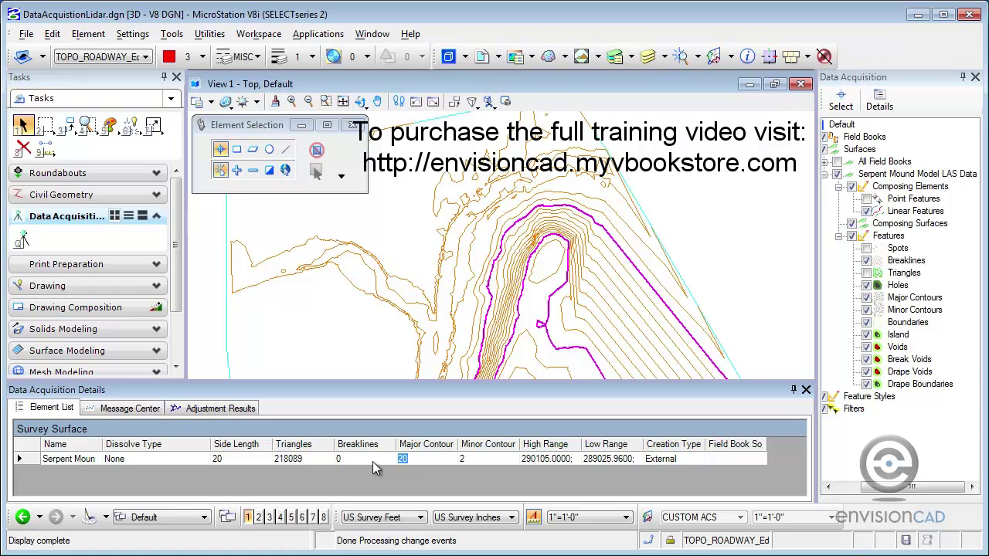
type("10")
key("Tab")
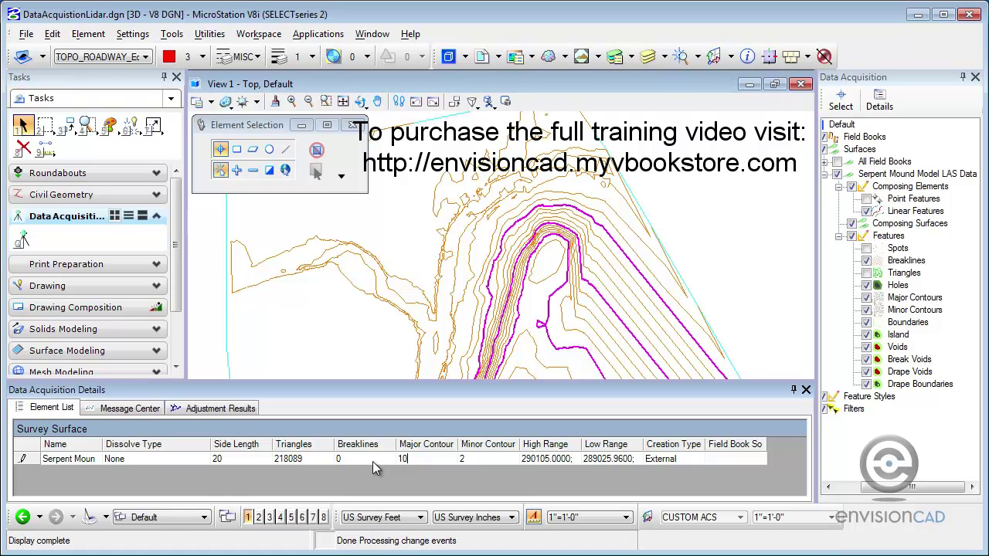